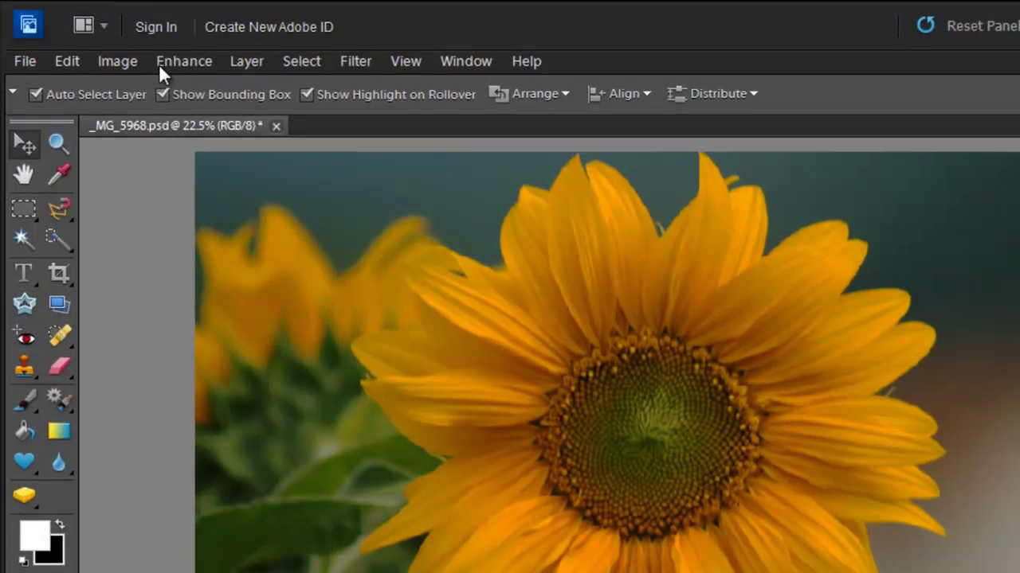
# - Add a Brightness/Contrast adjustment layer above the Background from the Layers panel's adjustment list
pyautogui.click(114, 45)
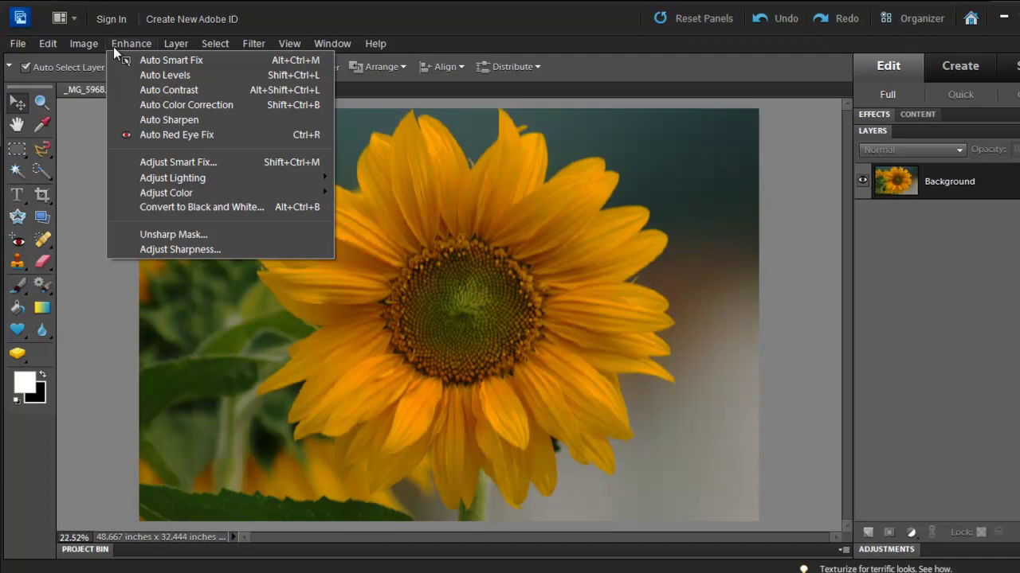
pyautogui.click(134, 46)
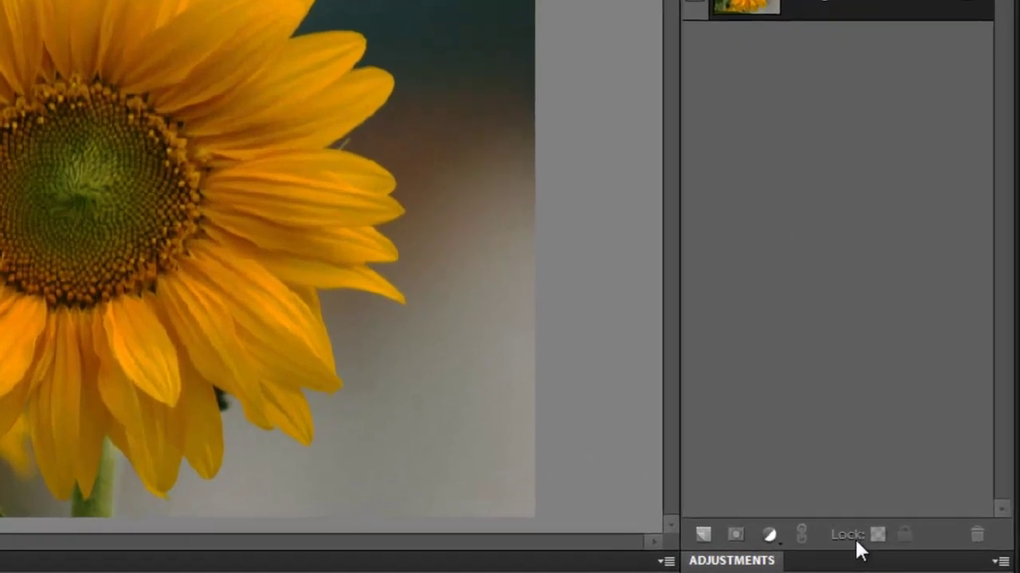
pyautogui.click(770, 536)
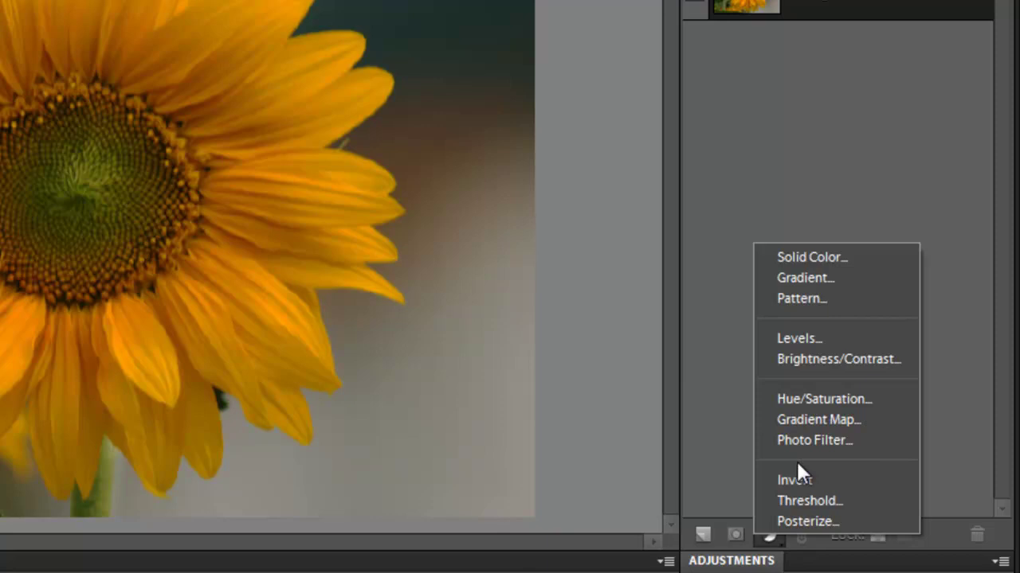
pyautogui.click(821, 358)
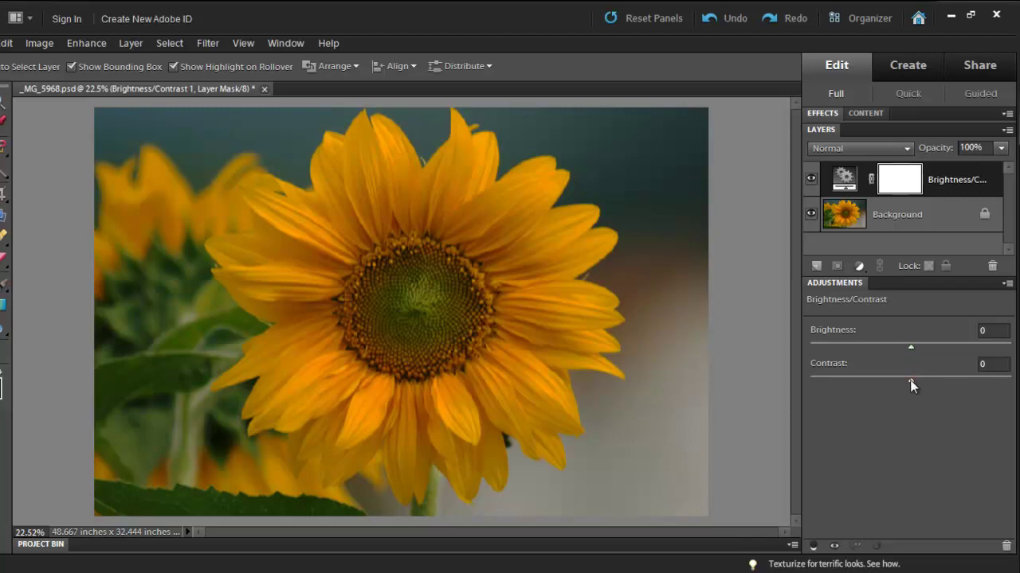
# - Set the Brightness/Contrast adjustment to Contrast 100 and Brightness 23
pyautogui.moveTo(913, 380); pyautogui.dragTo(976, 387)
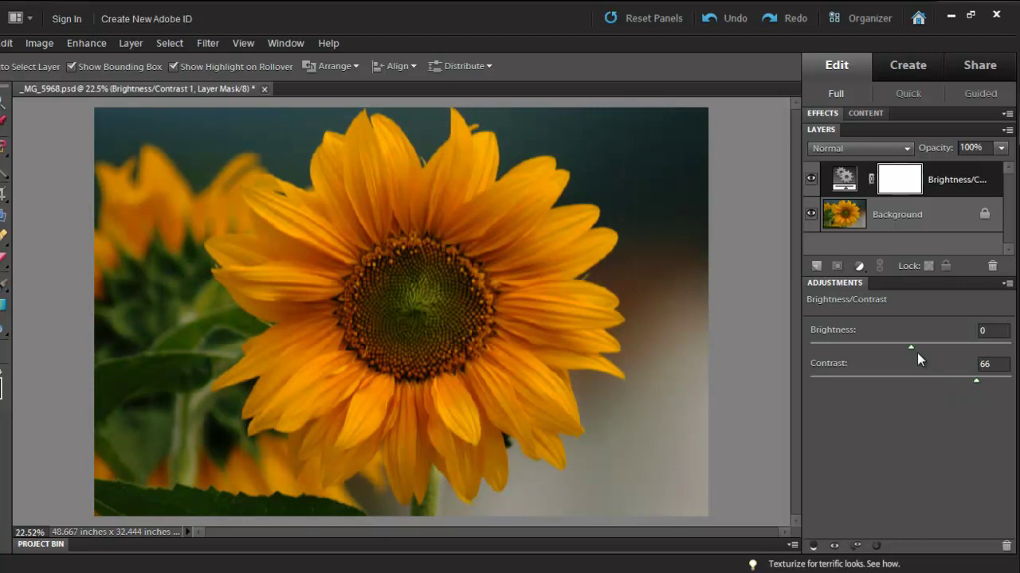
pyautogui.moveTo(910, 349); pyautogui.dragTo(917, 348)
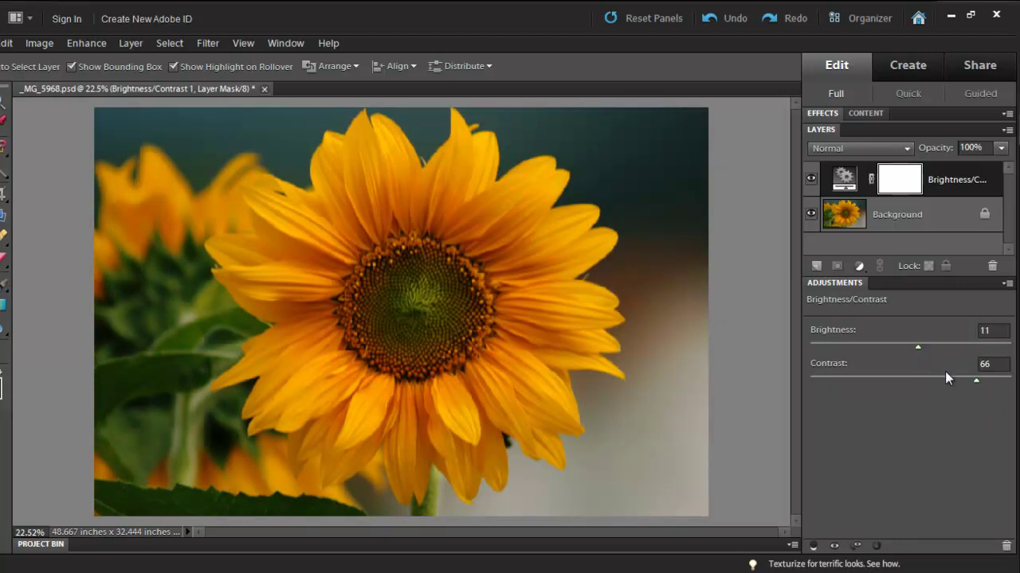
pyautogui.moveTo(996, 388); pyautogui.dragTo(1018, 387)
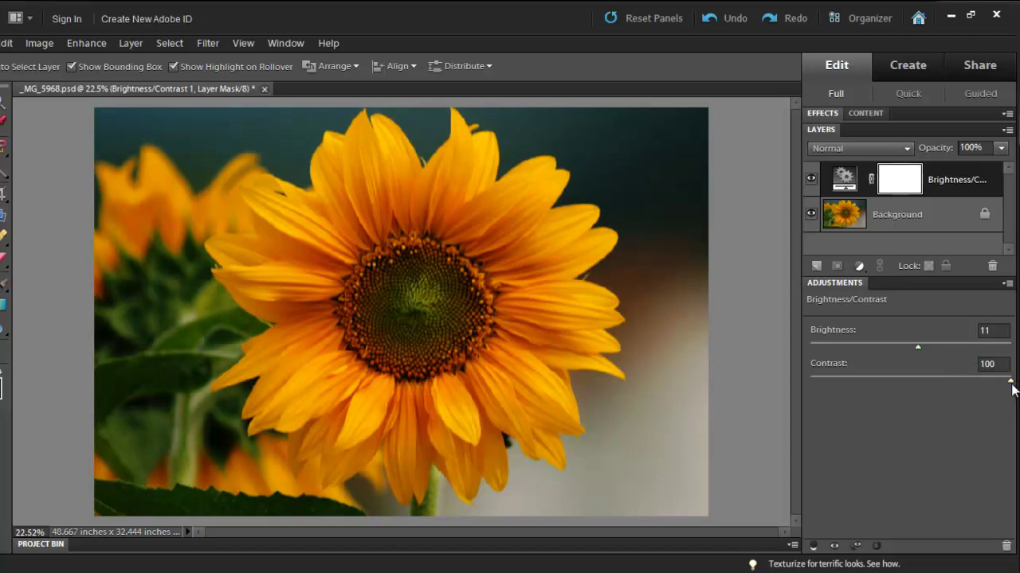
pyautogui.moveTo(917, 347); pyautogui.dragTo(923, 348)
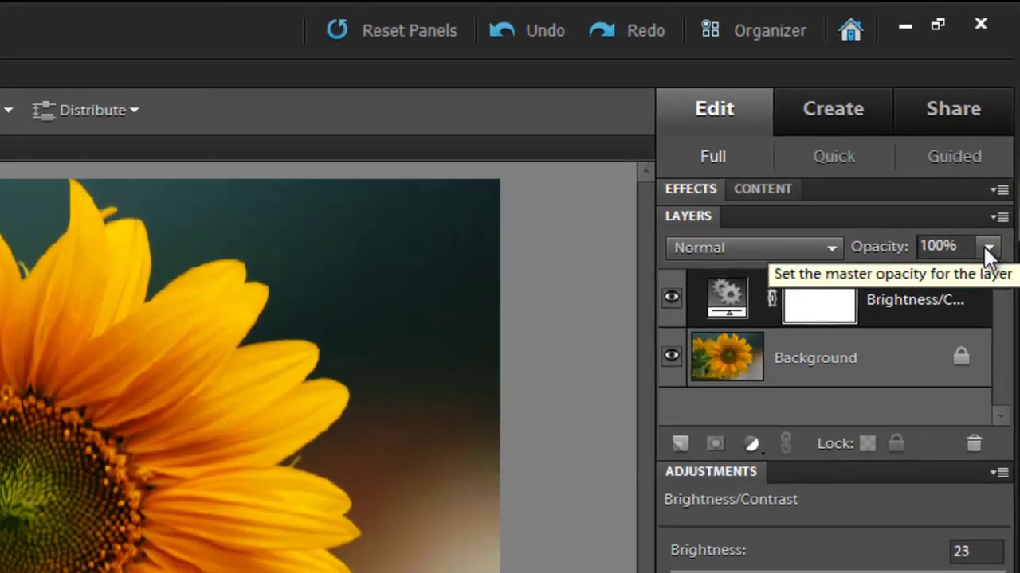
# - Lower the adjustment layer's opacity to 88%, then toggle its visibility off and on to compare
pyautogui.click(988, 247)
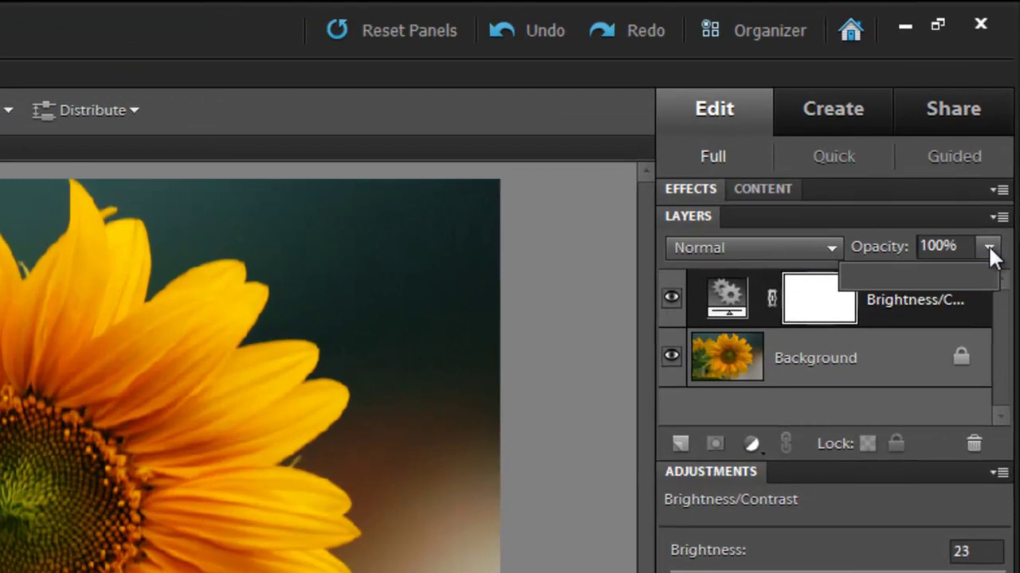
pyautogui.moveTo(986, 275)
pyautogui.mouseDown()
pyautogui.moveTo(954, 273)
pyautogui.moveTo(969, 271)
pyautogui.mouseUp()
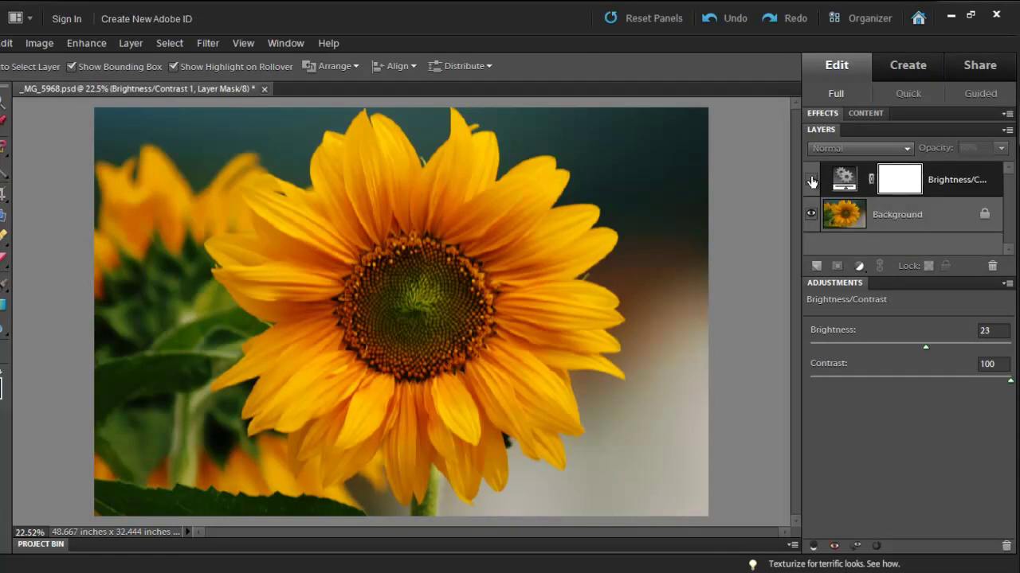
pyautogui.click(811, 180)
pyautogui.click(811, 180)
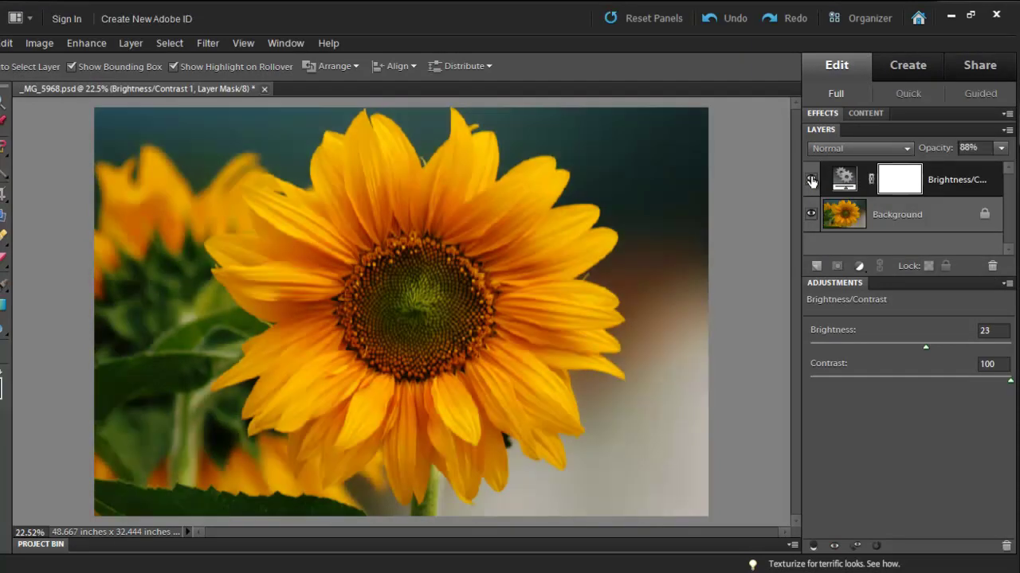
pyautogui.click(811, 180)
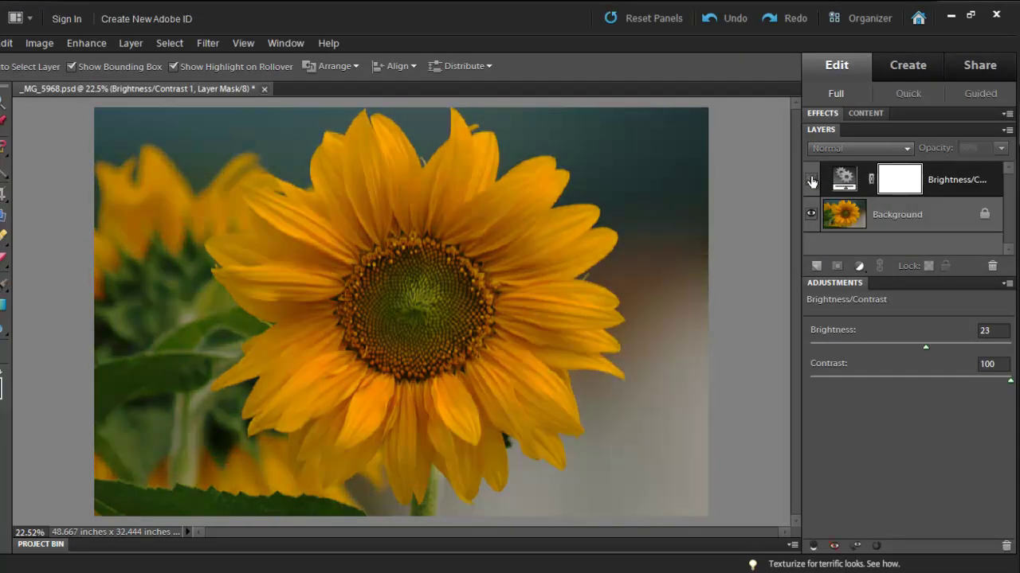
pyautogui.click(811, 180)
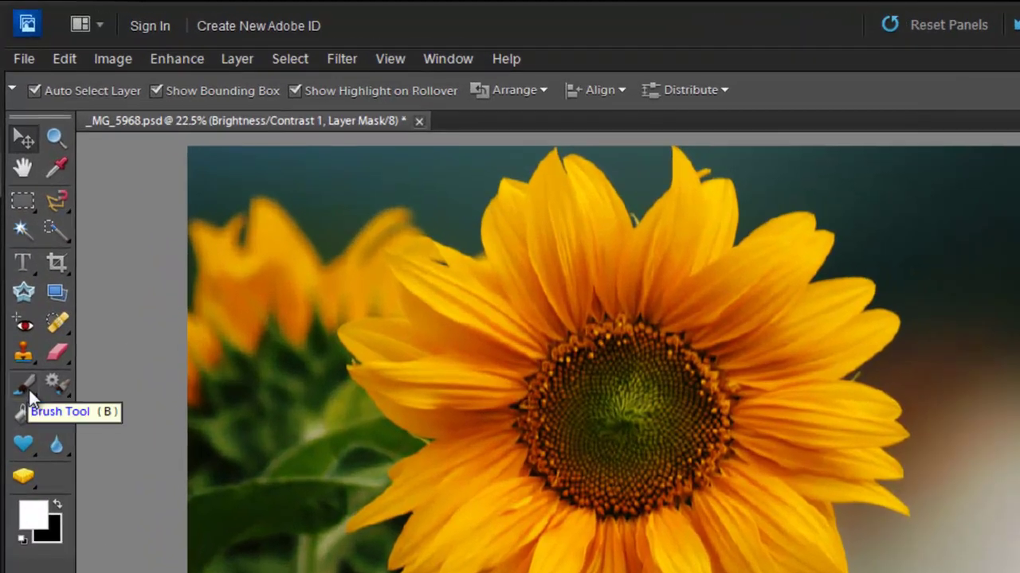
# - Select the Brush Tool and set it to 452 px, Normal mode, 30% opacity
pyautogui.press('b')
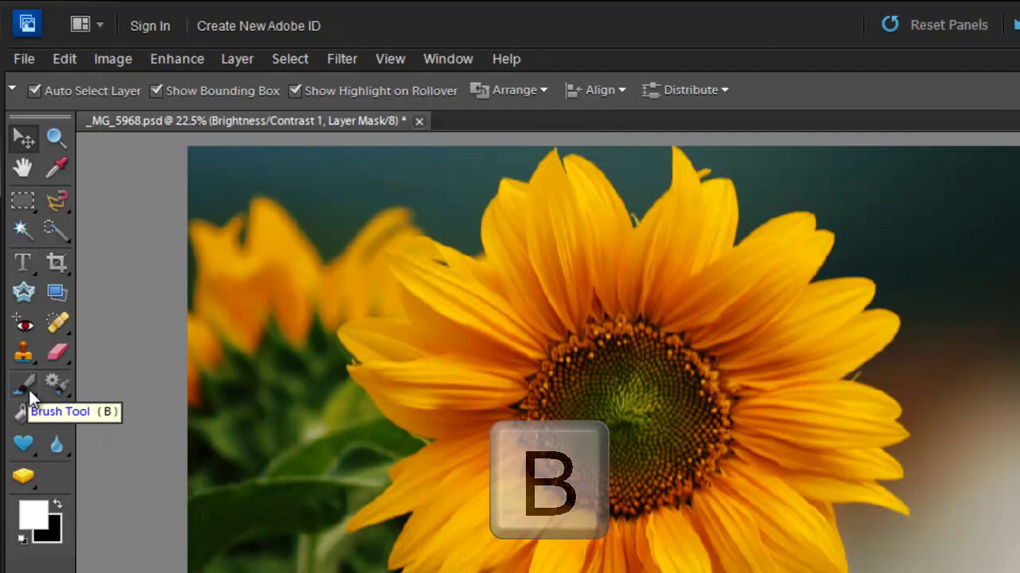
pyautogui.click(28, 388)
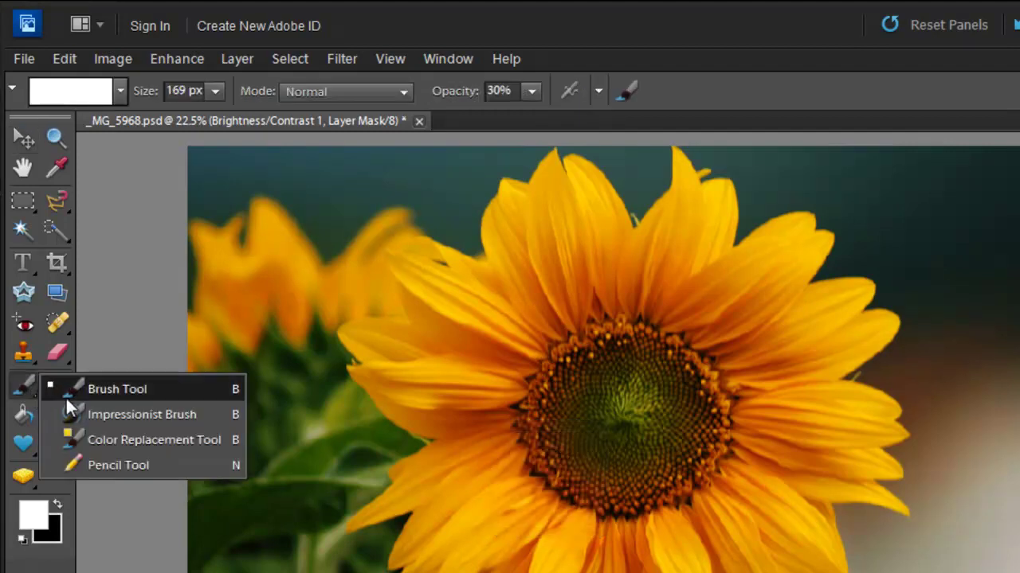
pyautogui.click(122, 396)
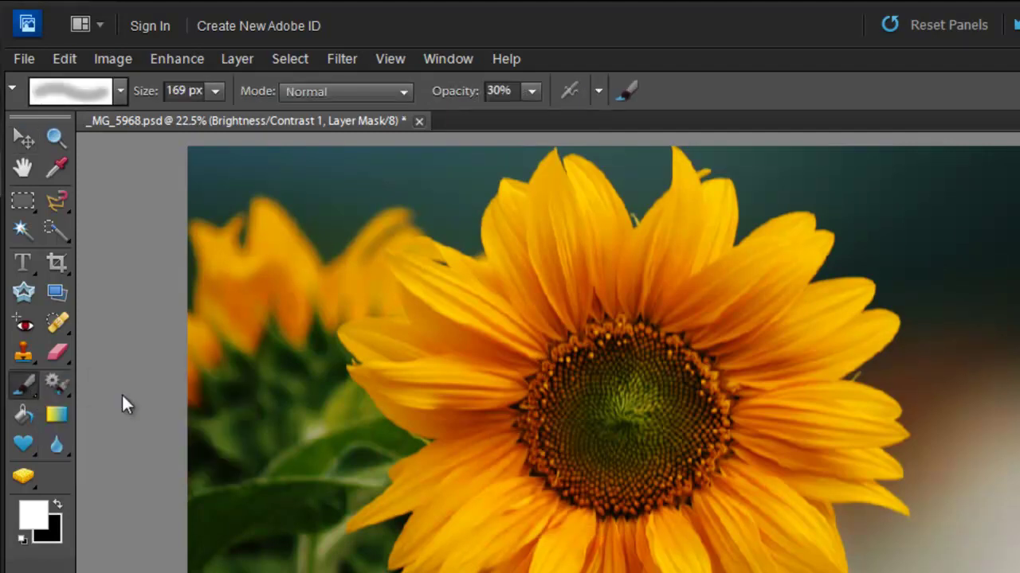
pyautogui.click(215, 92)
pyautogui.moveTo(214, 118); pyautogui.dragTo(221, 113)
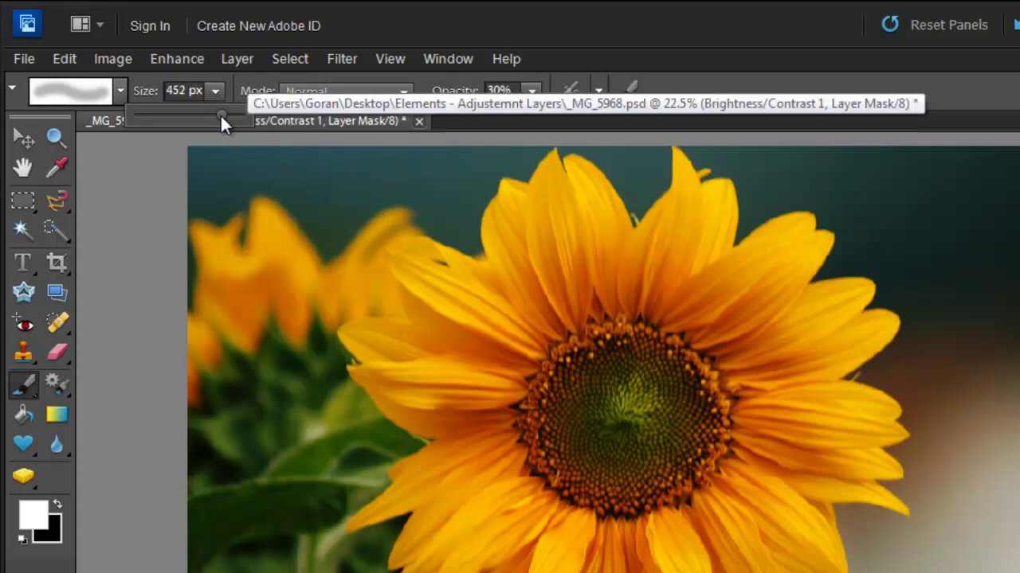
pyautogui.click(371, 92)
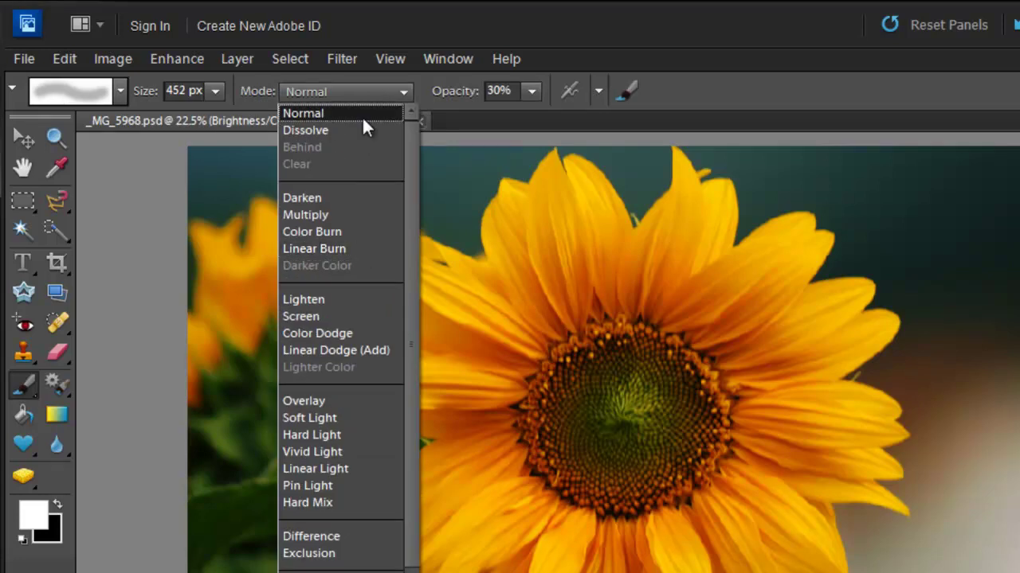
pyautogui.click(372, 92)
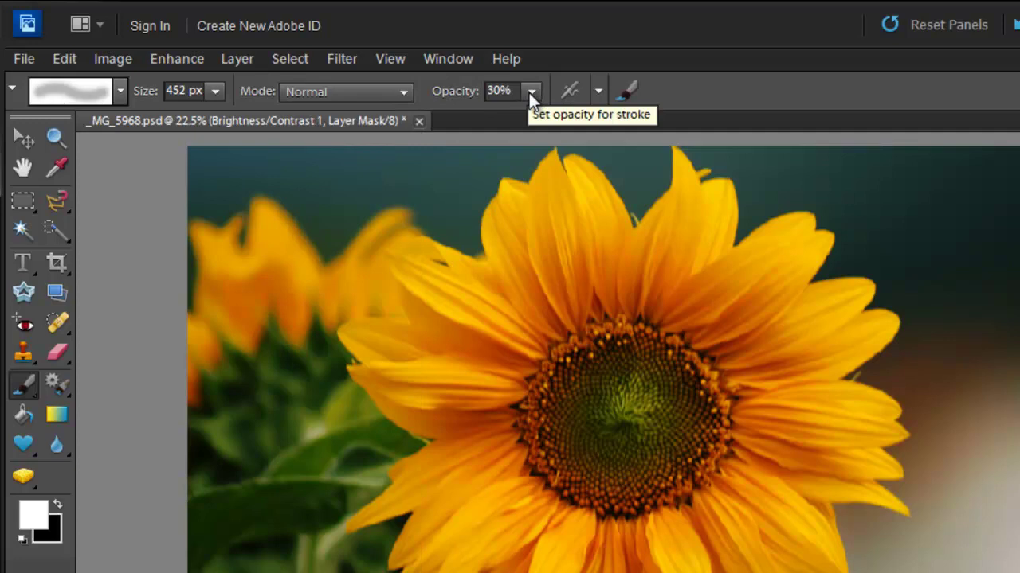
# - Set the foreground colour to black and the background colour to pure white (#ffffff)
pyautogui.click(39, 520)
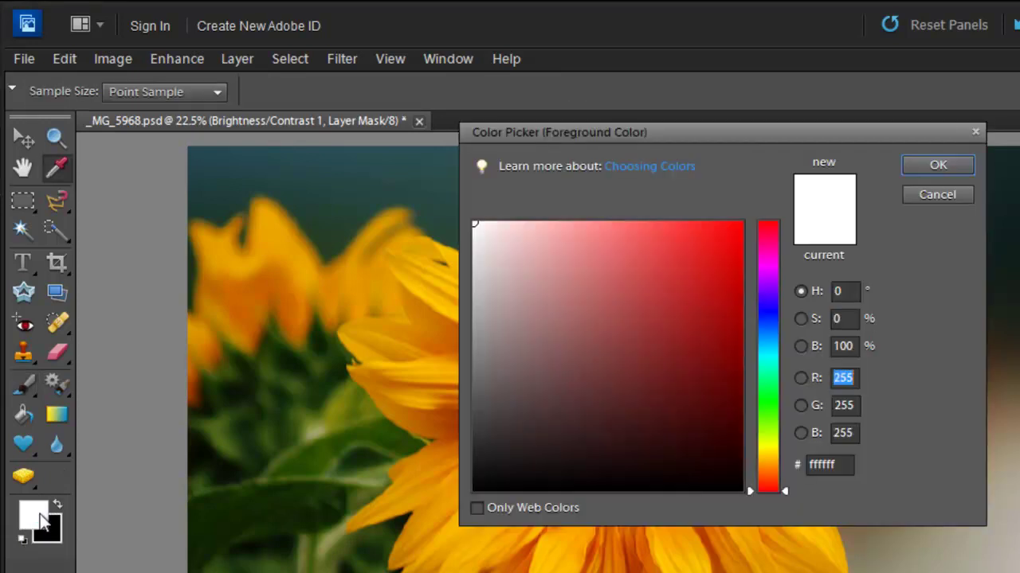
pyautogui.moveTo(678, 430); pyautogui.dragTo(747, 540)
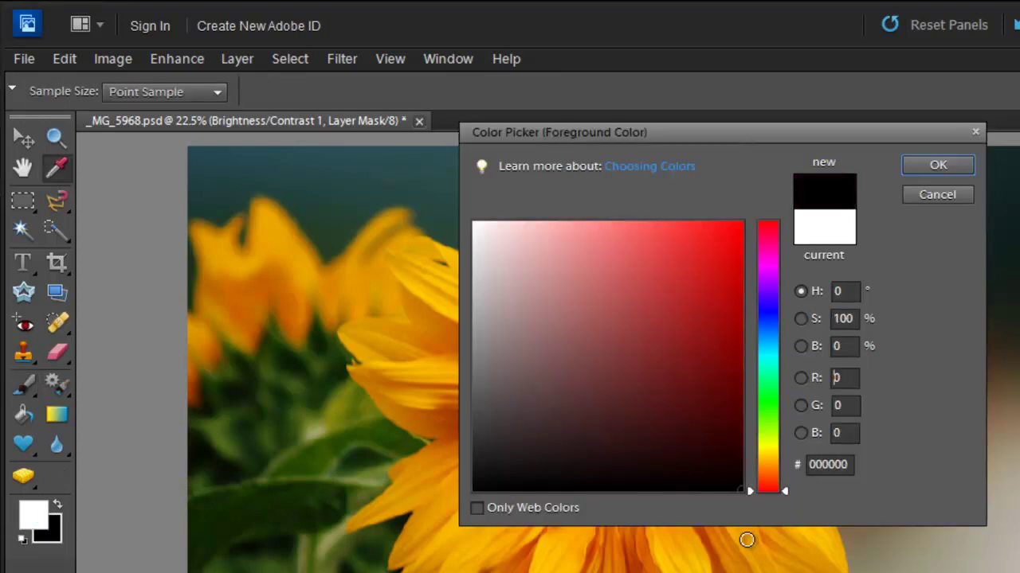
pyautogui.click(937, 167)
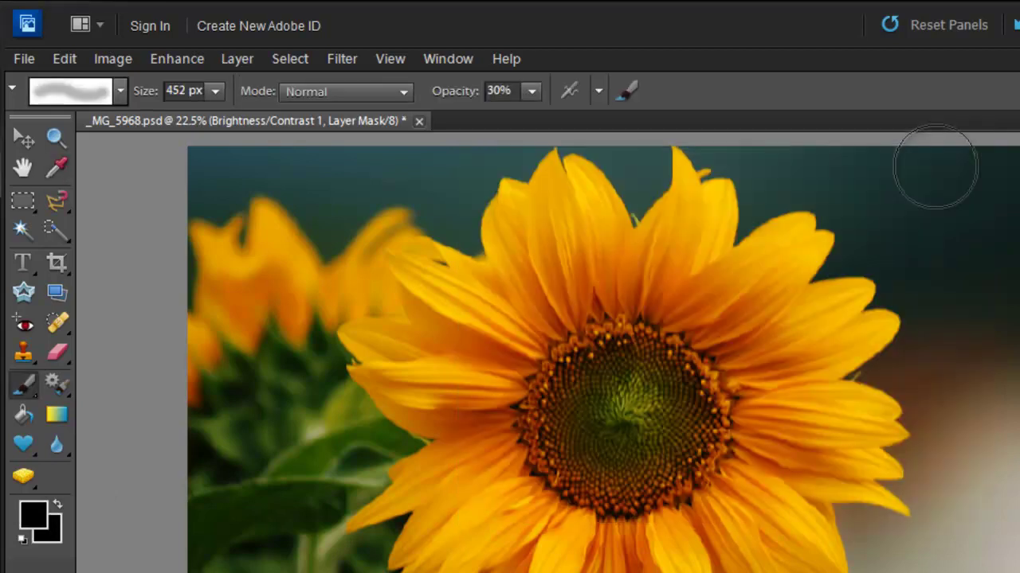
pyautogui.click(55, 540)
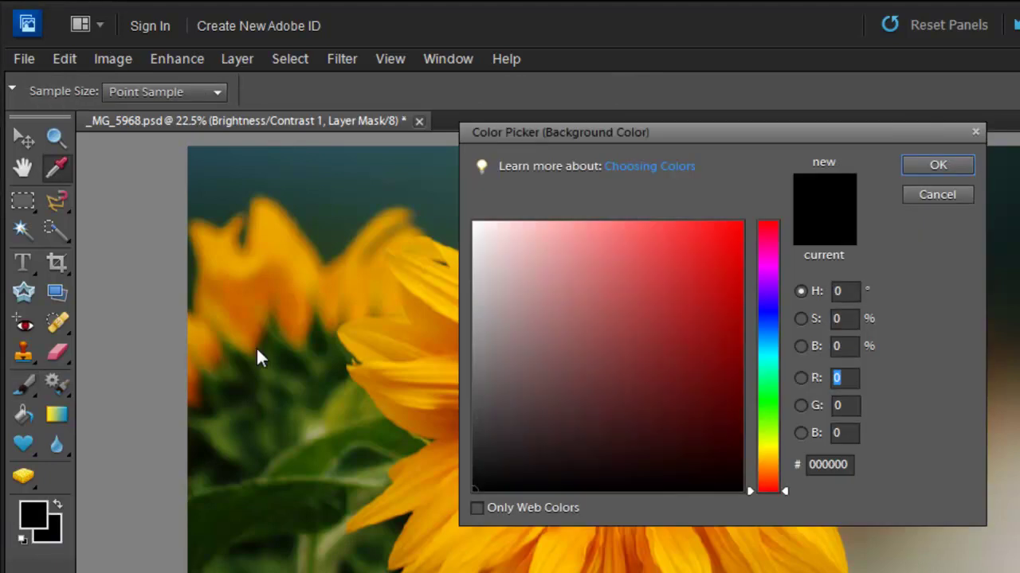
pyautogui.moveTo(529, 262); pyautogui.dragTo(421, 159)
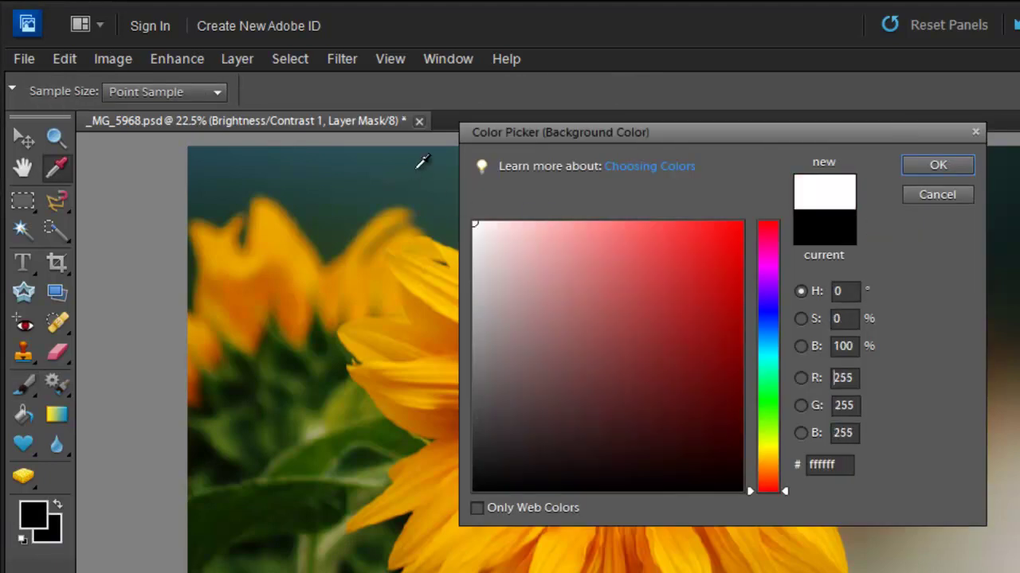
pyautogui.click(938, 166)
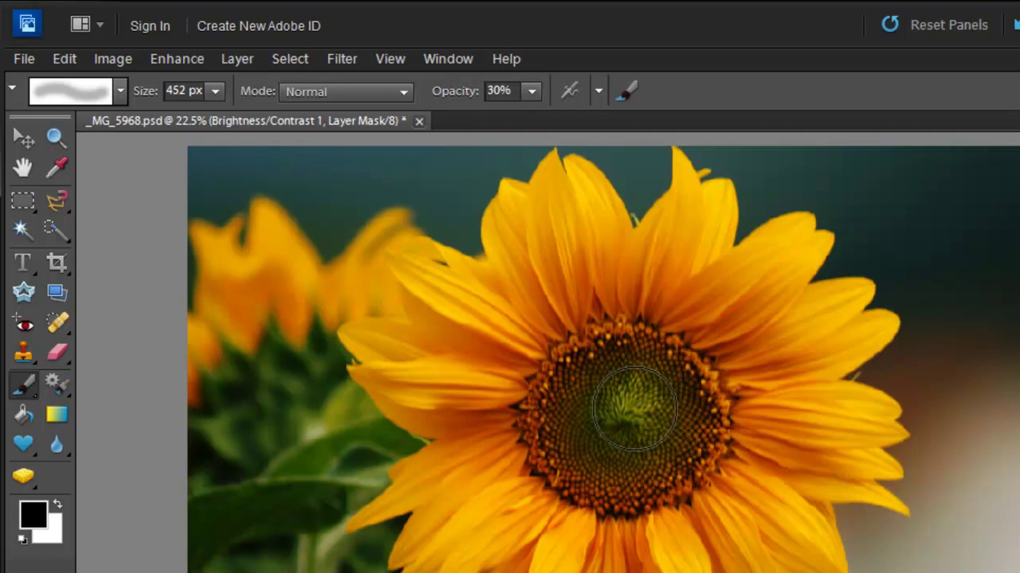
# - With black as foreground, paint the mask over the top-right background and across the sunflower
pyautogui.click(56, 505)
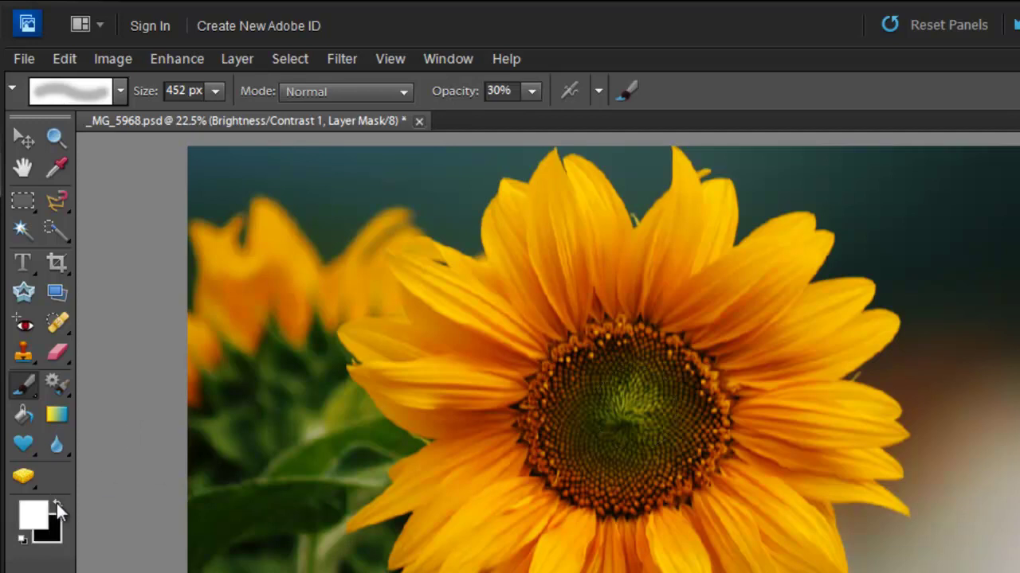
pyautogui.click(56, 503)
pyautogui.click(57, 503)
pyautogui.click(57, 503)
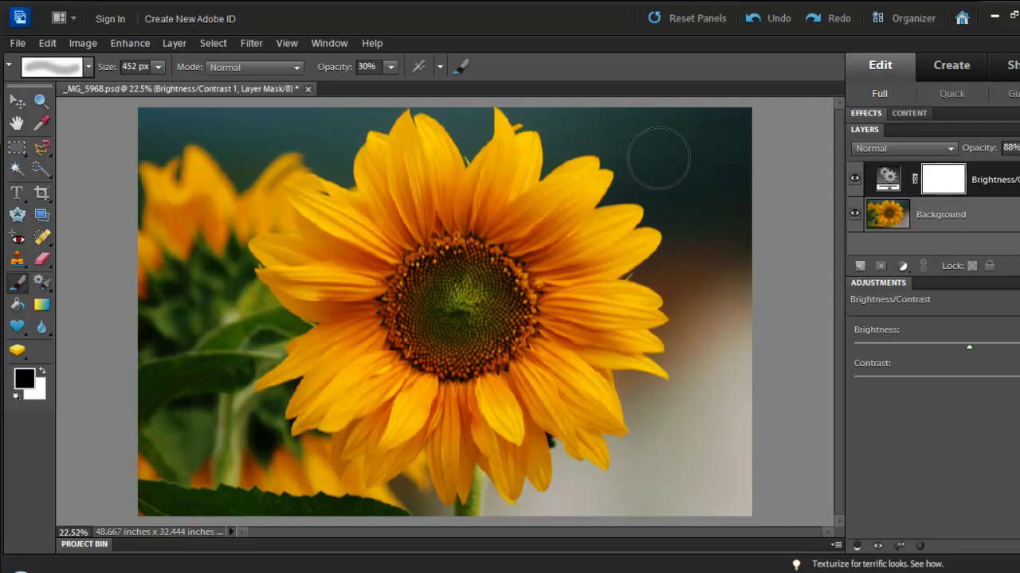
pyautogui.moveTo(711, 244)
pyautogui.mouseDown()
pyautogui.moveTo(722, 147)
pyautogui.moveTo(734, 228)
pyautogui.moveTo(716, 119)
pyautogui.moveTo(739, 224)
pyautogui.moveTo(737, 136)
pyautogui.moveTo(729, 180)
pyautogui.moveTo(704, 214)
pyautogui.moveTo(681, 183)
pyautogui.moveTo(695, 255)
pyautogui.moveTo(731, 215)
pyautogui.moveTo(751, 87)
pyautogui.moveTo(742, 209)
pyautogui.moveTo(662, 126)
pyautogui.moveTo(724, 138)
pyautogui.moveTo(735, 232)
pyautogui.moveTo(725, 193)
pyautogui.moveTo(698, 254)
pyautogui.moveTo(632, 141)
pyautogui.moveTo(737, 161)
pyautogui.mouseUp()
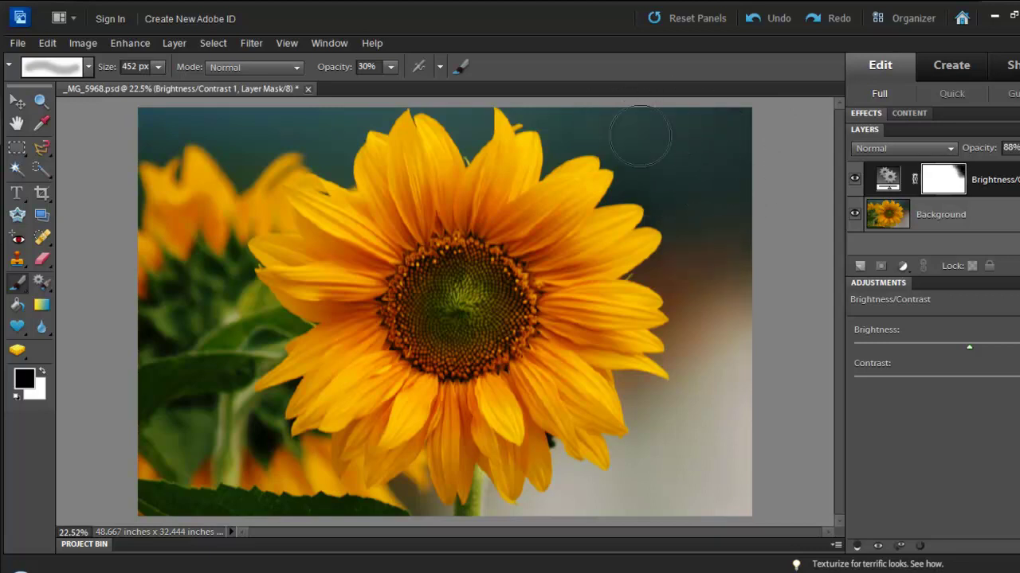
pyautogui.moveTo(704, 176)
pyautogui.mouseDown()
pyautogui.moveTo(696, 266)
pyautogui.moveTo(720, 109)
pyautogui.moveTo(734, 133)
pyautogui.moveTo(751, 275)
pyautogui.moveTo(638, 138)
pyautogui.moveTo(766, 229)
pyautogui.moveTo(771, 190)
pyautogui.mouseUp()
pyautogui.moveTo(637, 220)
pyautogui.mouseDown()
pyautogui.moveTo(430, 223)
pyautogui.moveTo(408, 181)
pyautogui.moveTo(266, 228)
pyautogui.mouseUp()
pyautogui.moveTo(319, 200)
pyautogui.mouseDown()
pyautogui.moveTo(75, 284)
pyautogui.moveTo(72, 217)
pyautogui.moveTo(291, 194)
pyautogui.moveTo(398, 148)
pyautogui.moveTo(199, 220)
pyautogui.mouseUp()
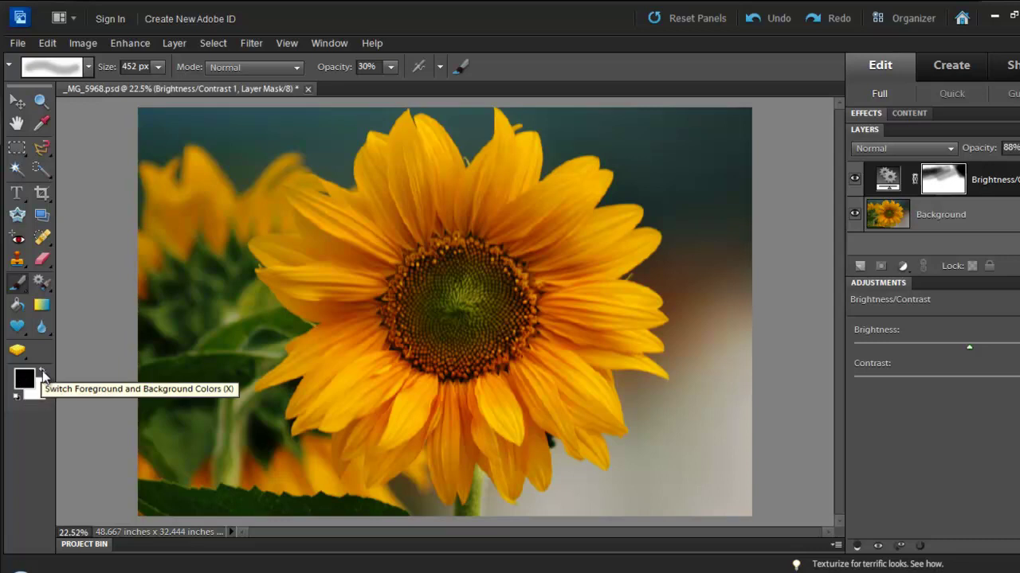
# - Switch to white and paint the mask over the upper petals, flower centre and petals
pyautogui.click(43, 372)
pyautogui.moveTo(182, 190); pyautogui.dragTo(298, 141)
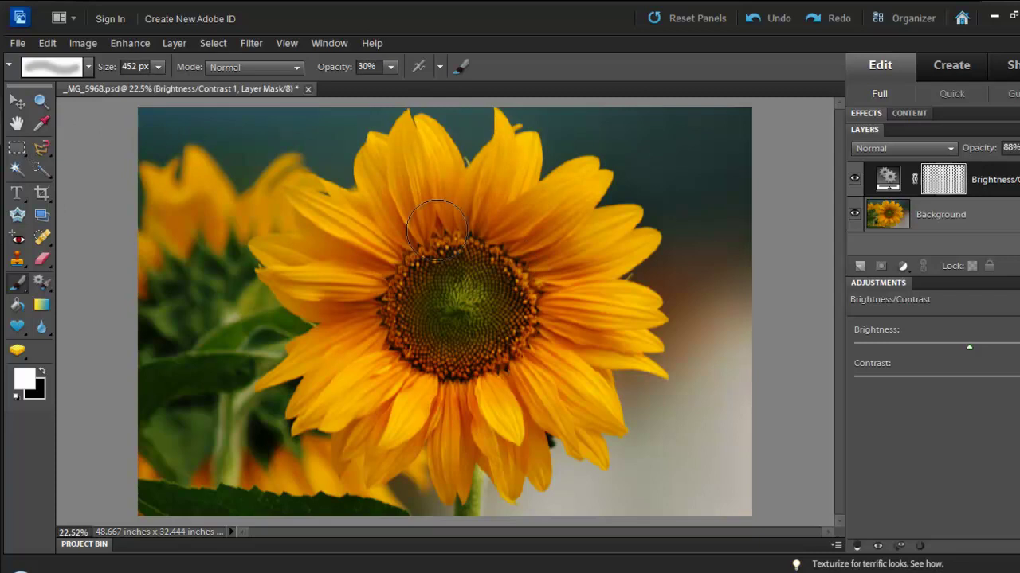
pyautogui.moveTo(540, 221); pyautogui.dragTo(534, 339)
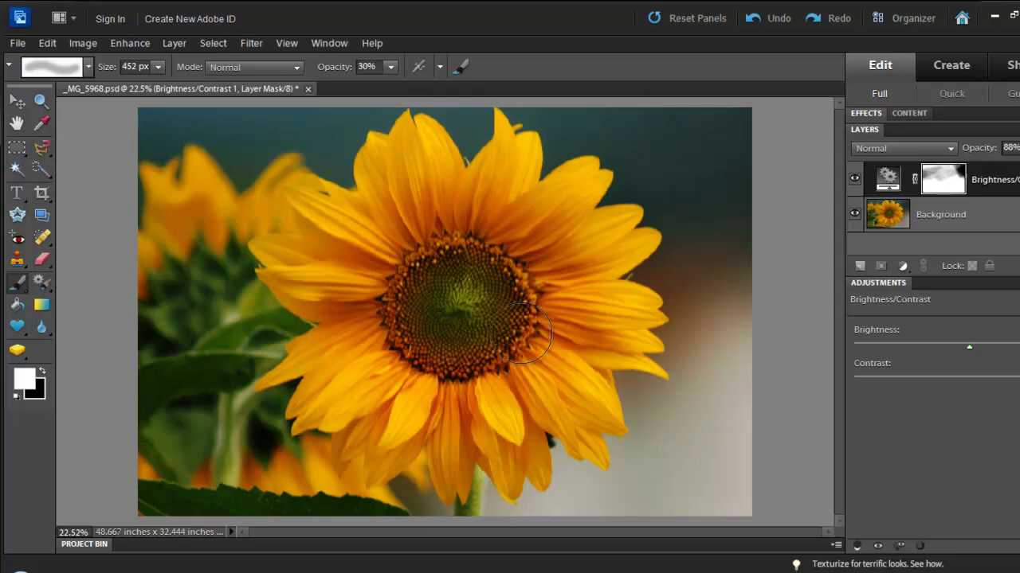
pyautogui.moveTo(518, 155); pyautogui.dragTo(616, 349)
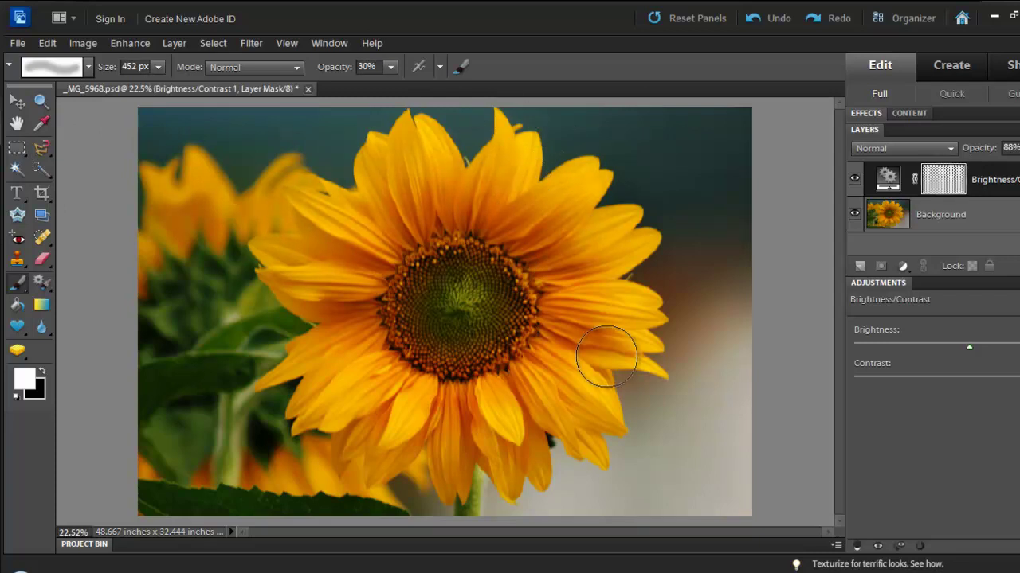
# - Toggle the Brightness/Contrast 1 layer off and on twice for a before/after comparison
pyautogui.click(856, 182)
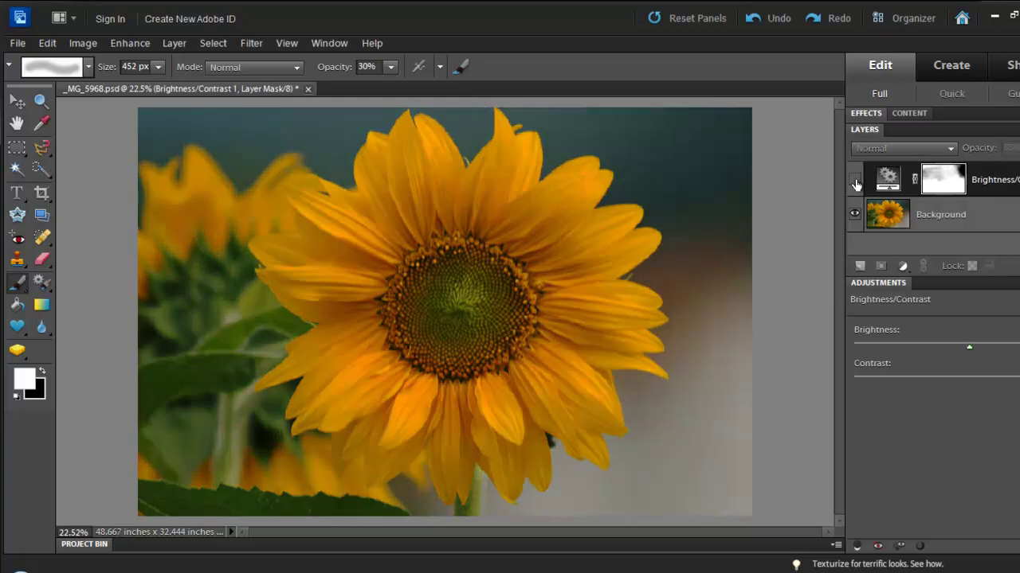
pyautogui.click(855, 182)
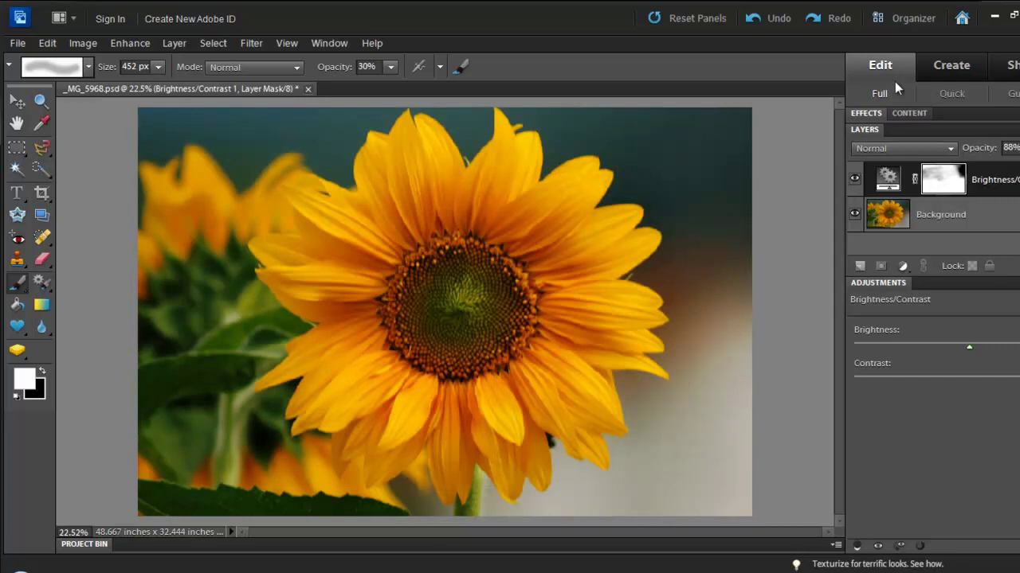
pyautogui.click(853, 180)
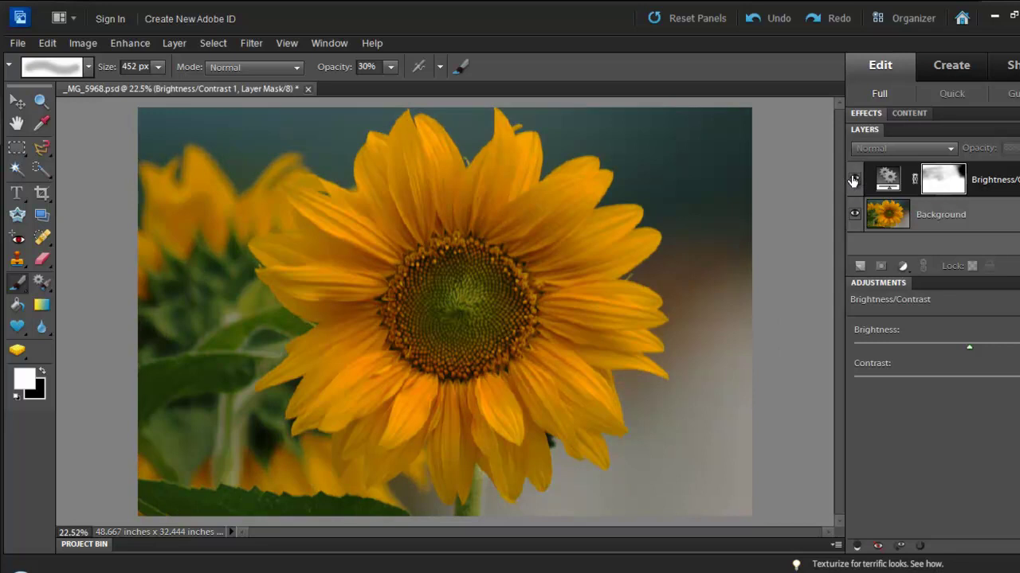
pyautogui.click(853, 181)
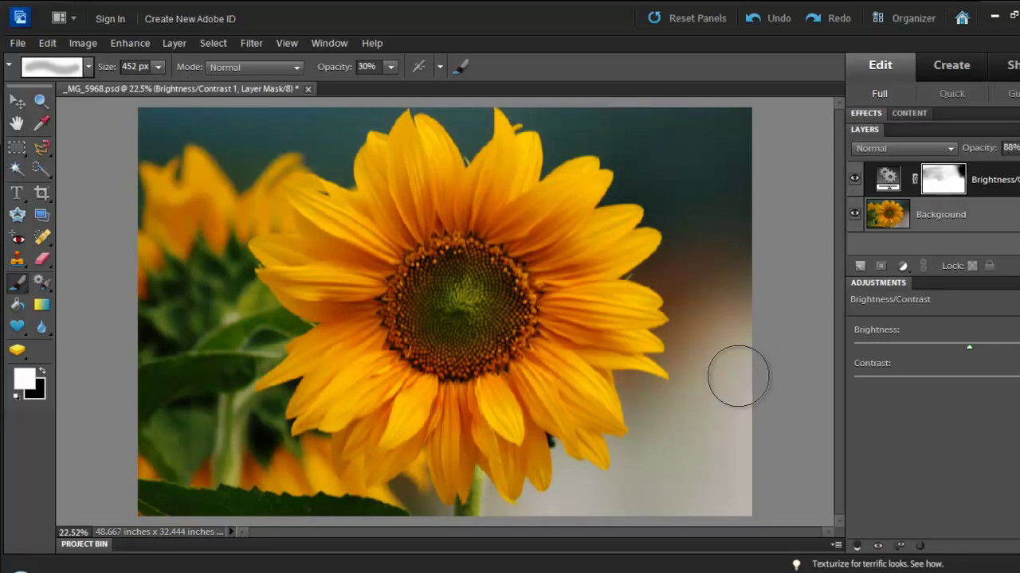
# - Resize the brush to 600 px then down to 500 px, ending with white as foreground
pyautogui.press('x')
pyautogui.press(']')
pyautogui.press(']')
pyautogui.press(']')
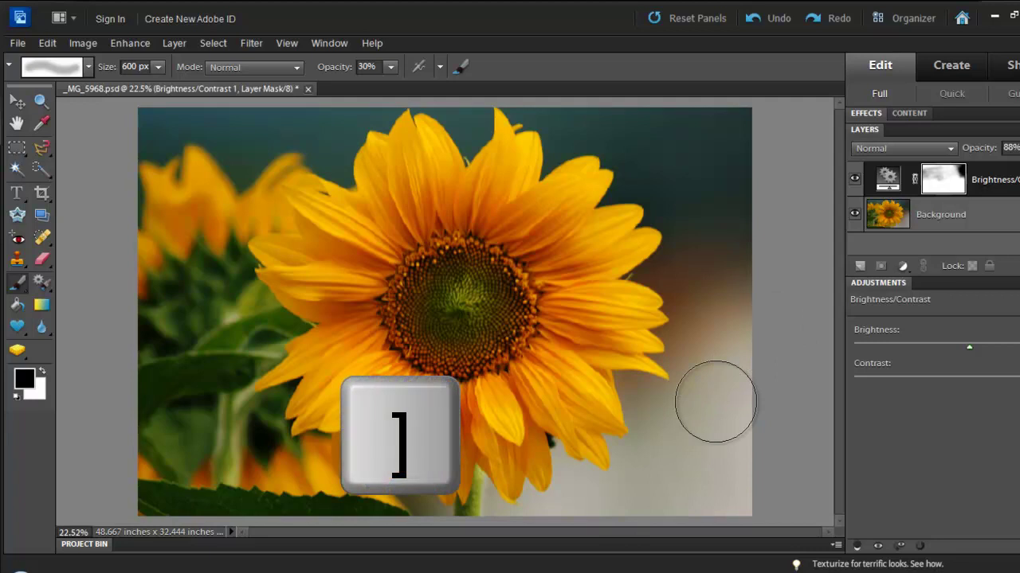
pyautogui.press('[')
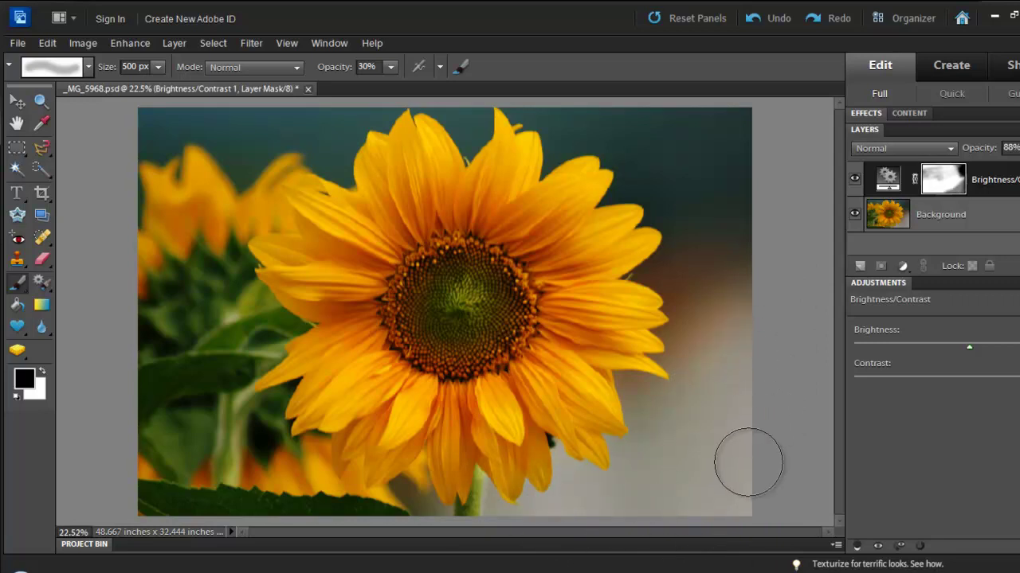
pyautogui.click(43, 373)
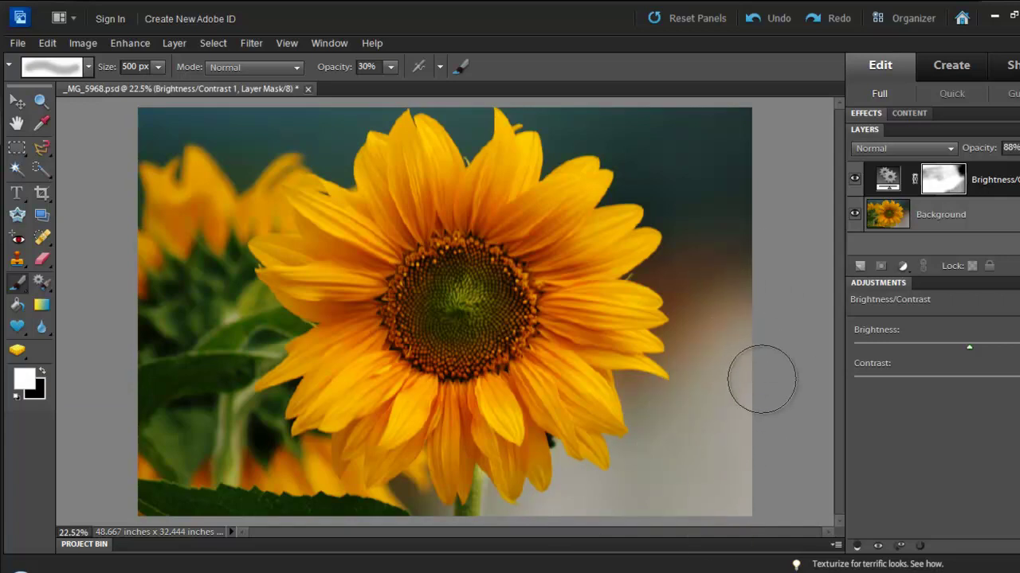
pyautogui.click(855, 182)
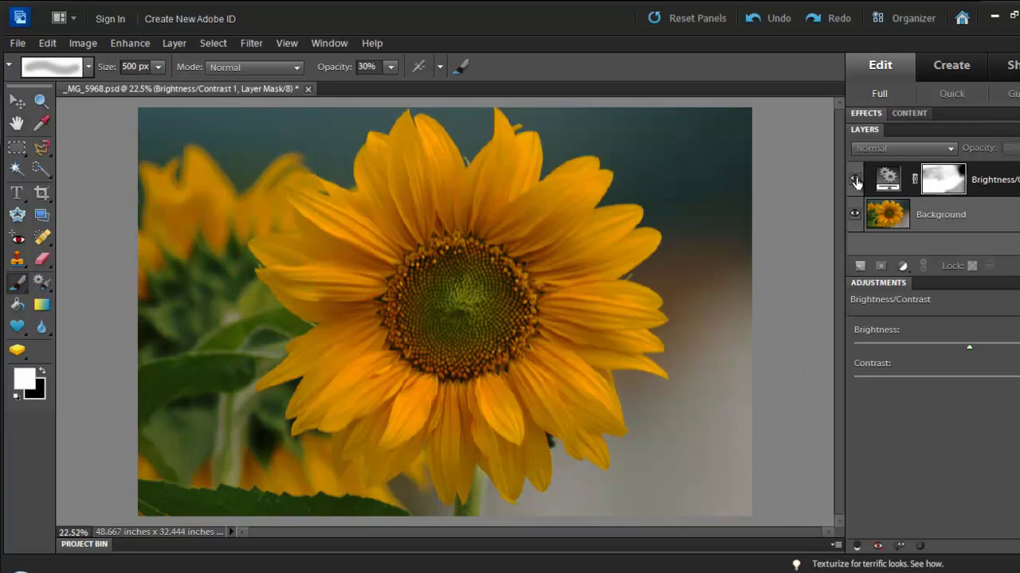
pyautogui.click(855, 182)
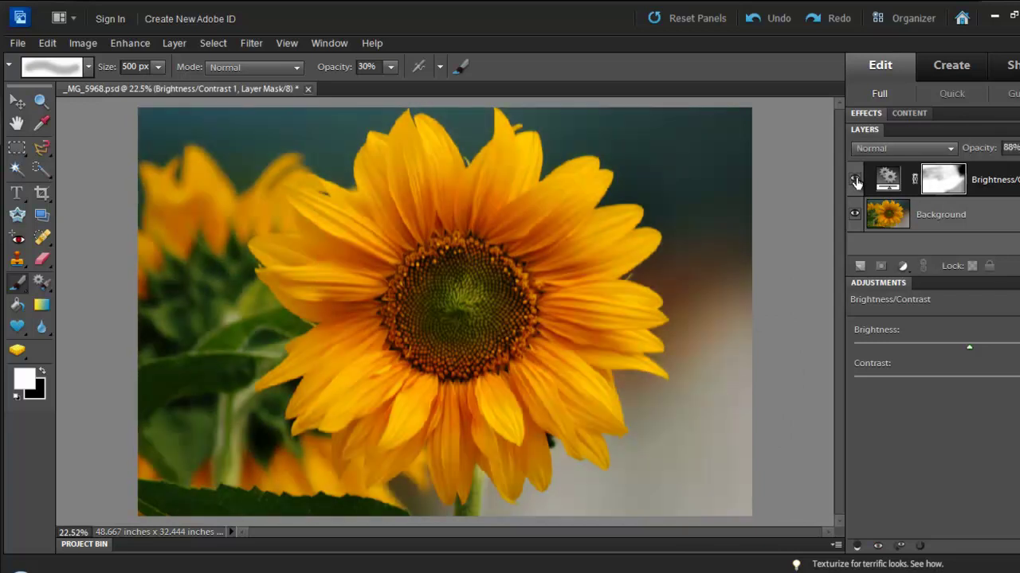